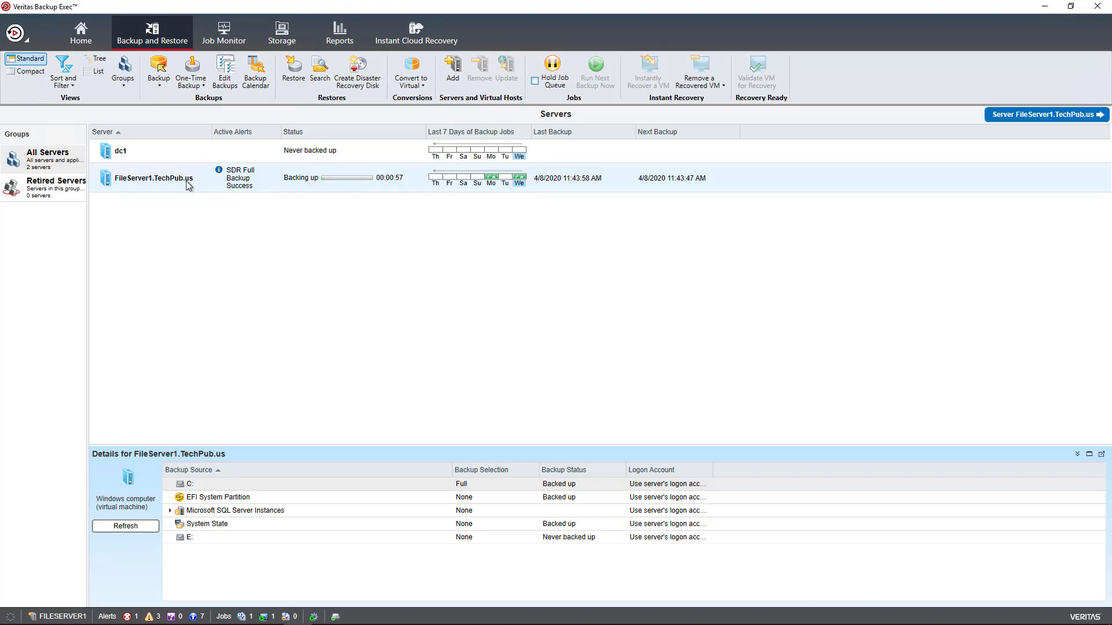
Step: Open FileServer1.TechPub.us's jobs, showing its completed full backup and running incremental backup
key(Return)
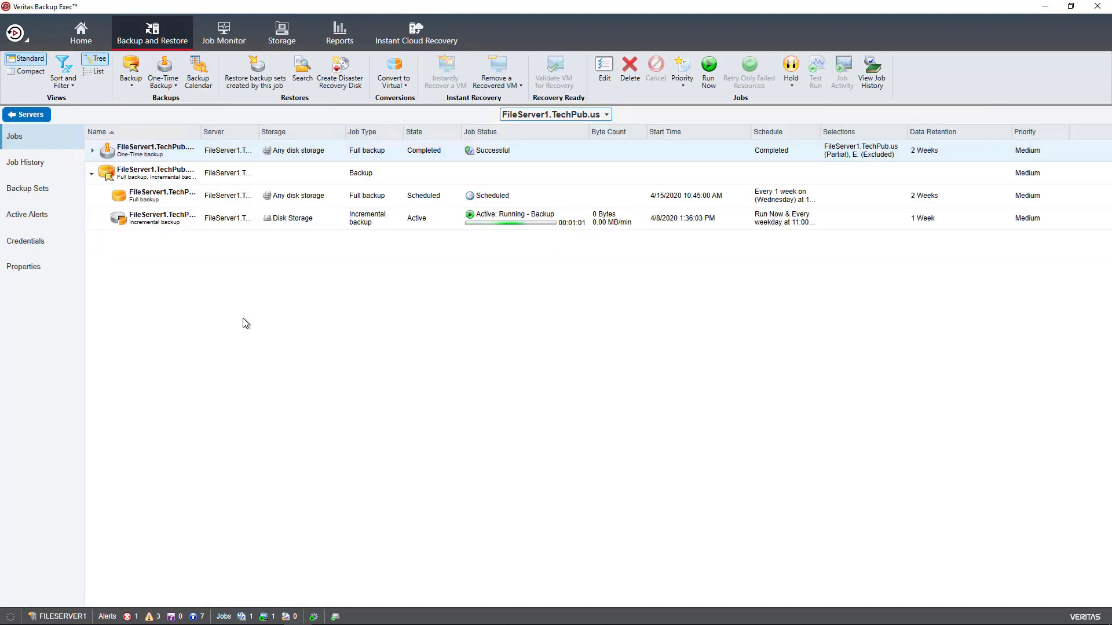
Step: Show FileServer1.TechPub.us's backup sets and inspect the C: and System State sets
click(41, 192)
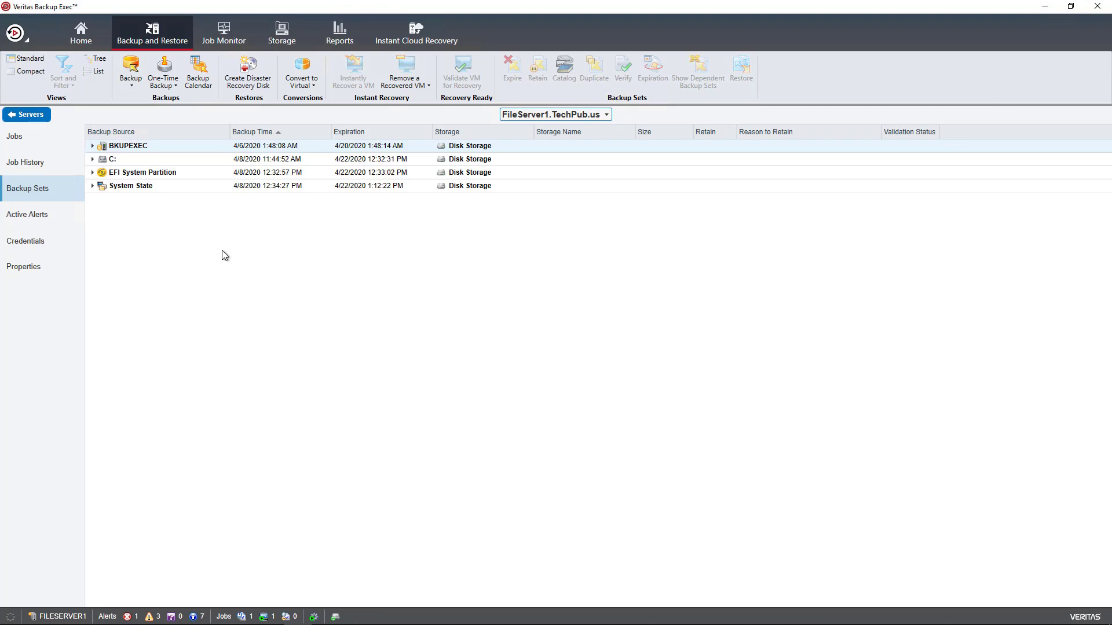
click(135, 158)
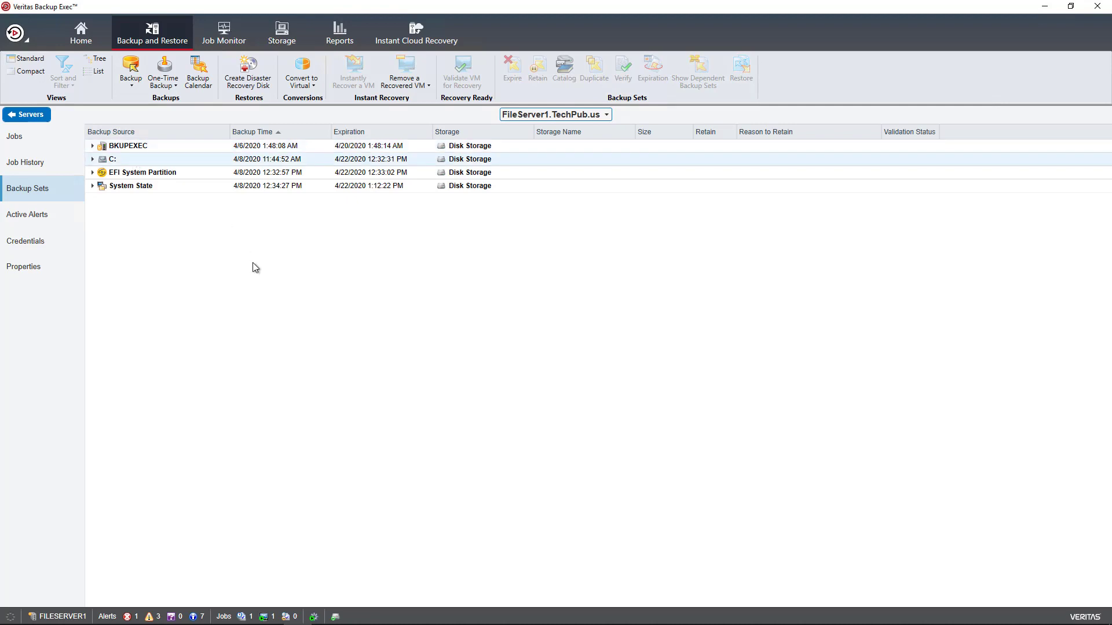
click(168, 189)
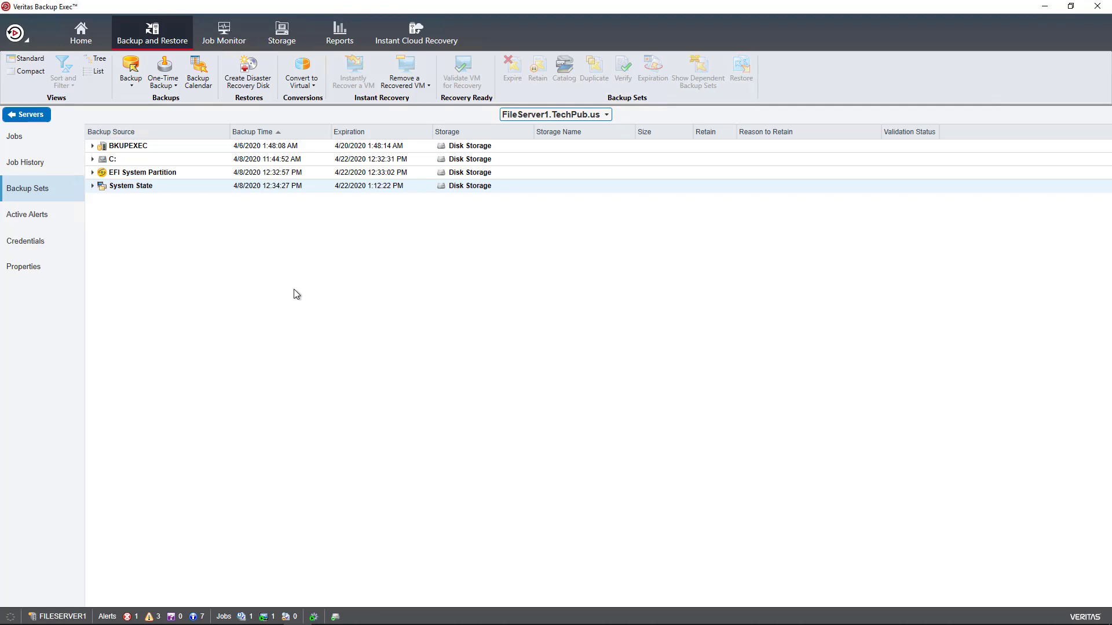
Step: Start a Restore for FileServer1.TechPub.us from the Servers list, choosing files, folders, or volumes
click(46, 117)
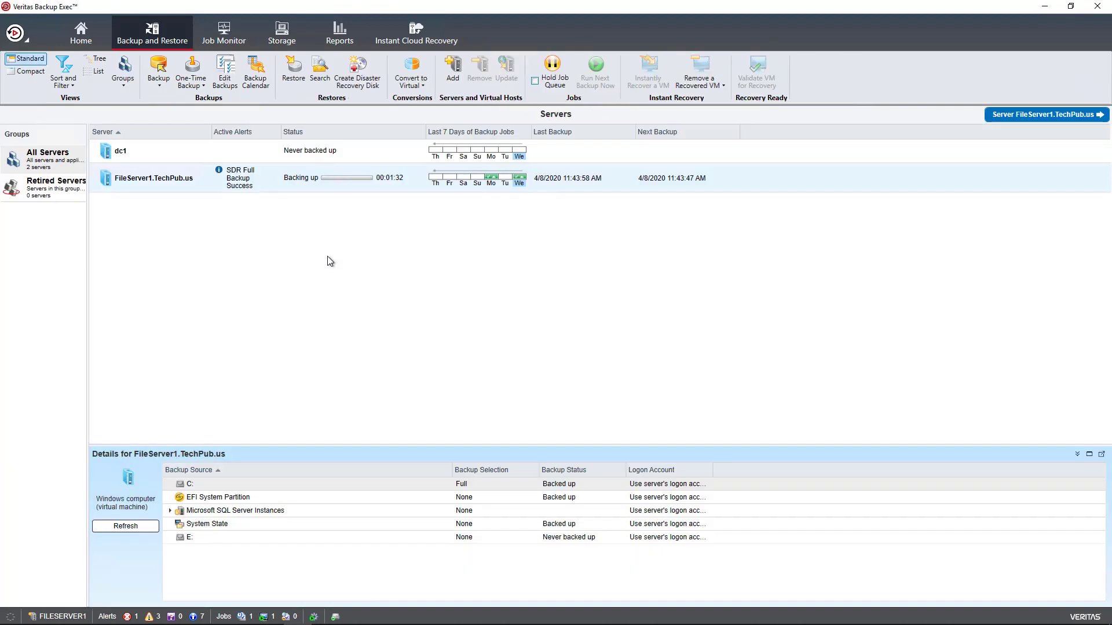
click(296, 74)
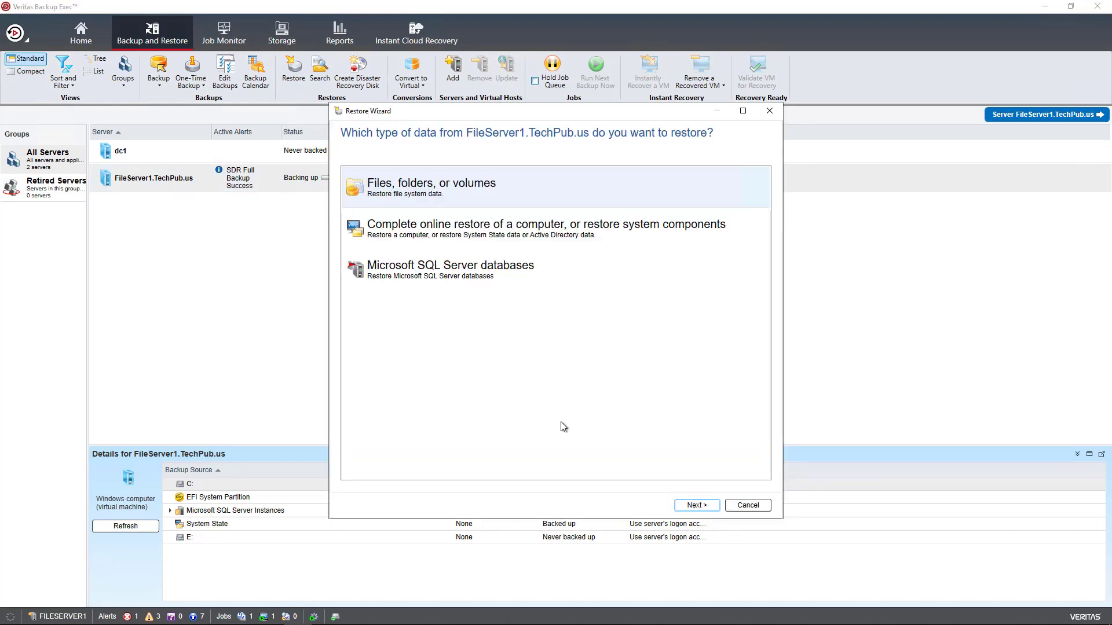
click(696, 506)
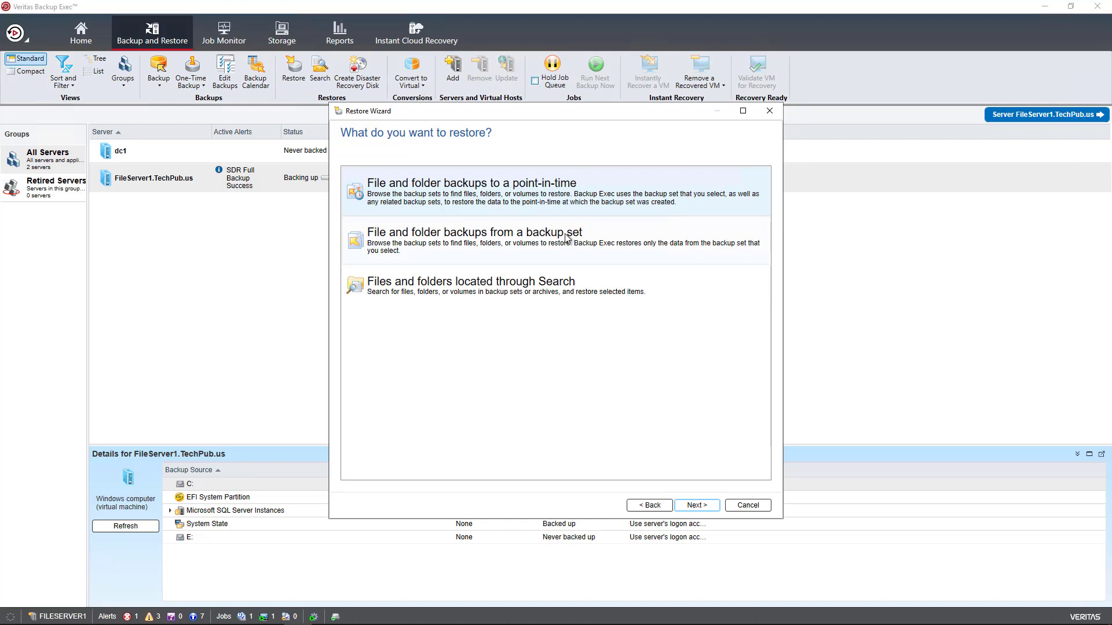
Step: Browse the 4/8/2020 point-in-time C: snapshot, then restore from a single backup set and expand C:
click(690, 506)
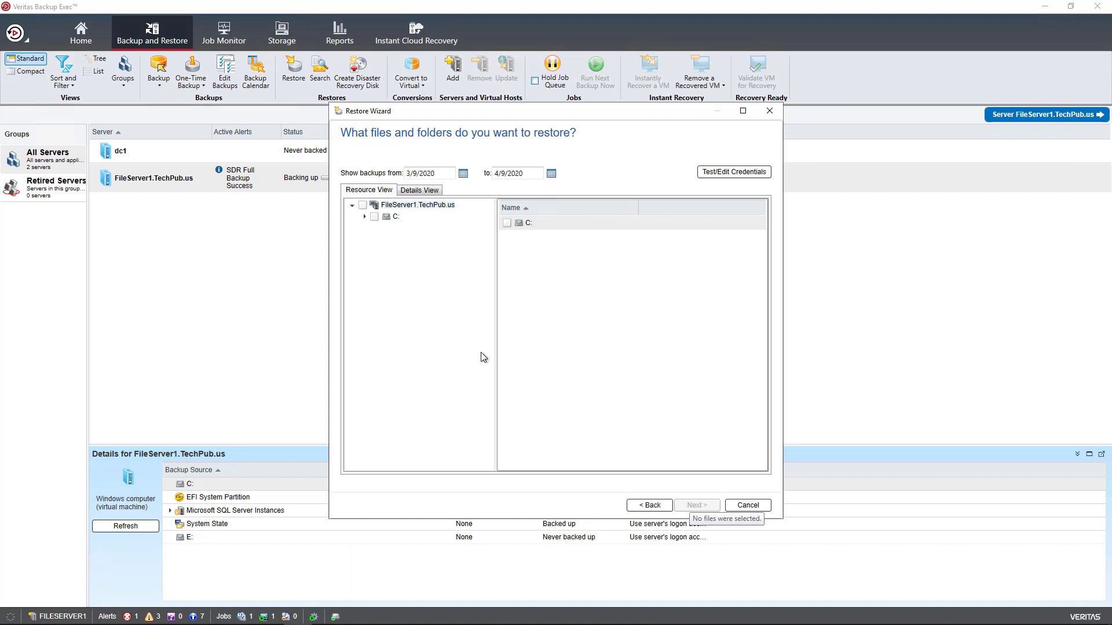
click(376, 228)
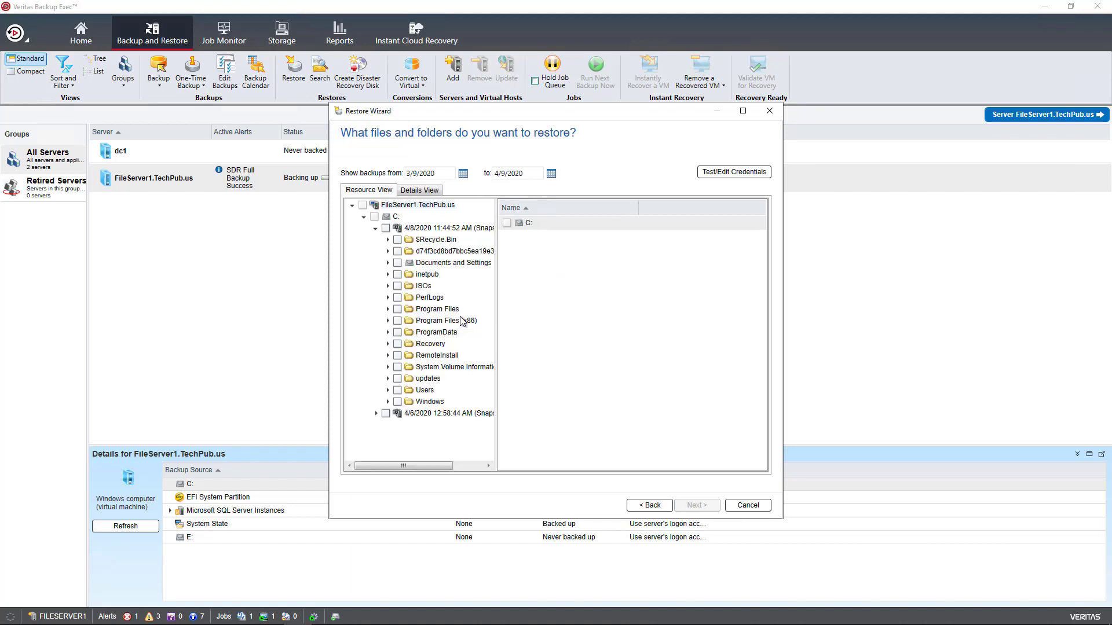
click(643, 508)
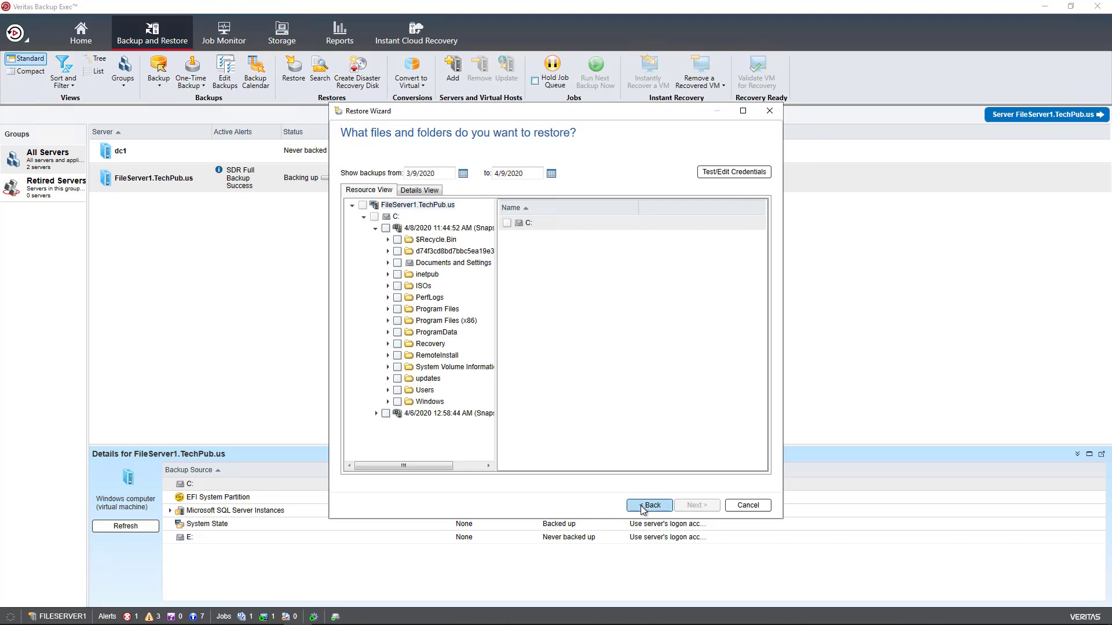
click(455, 239)
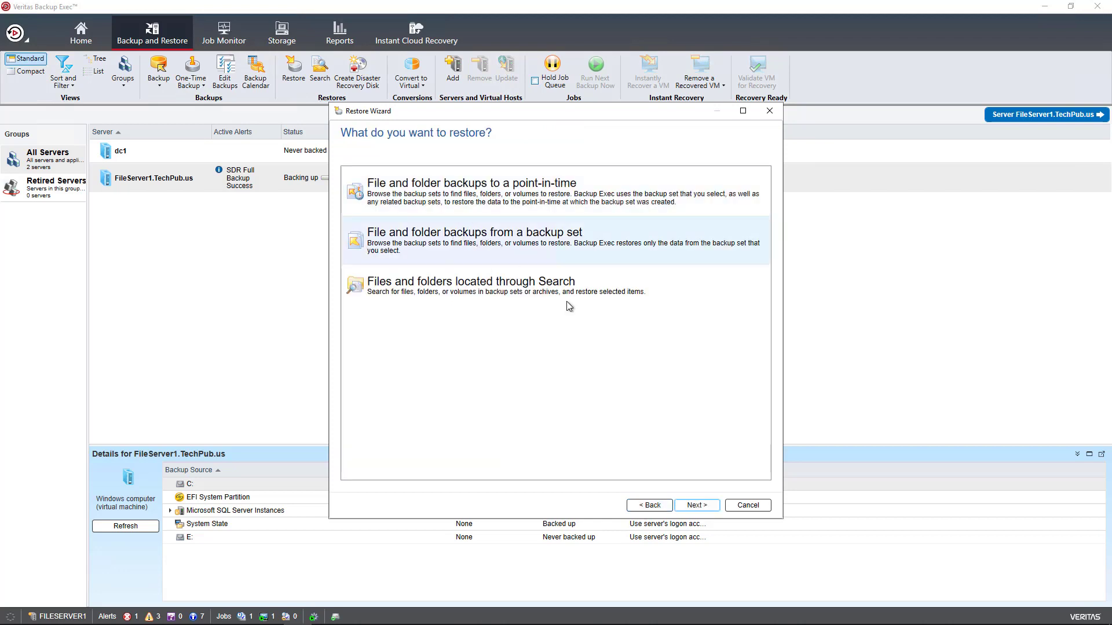
click(691, 506)
click(365, 216)
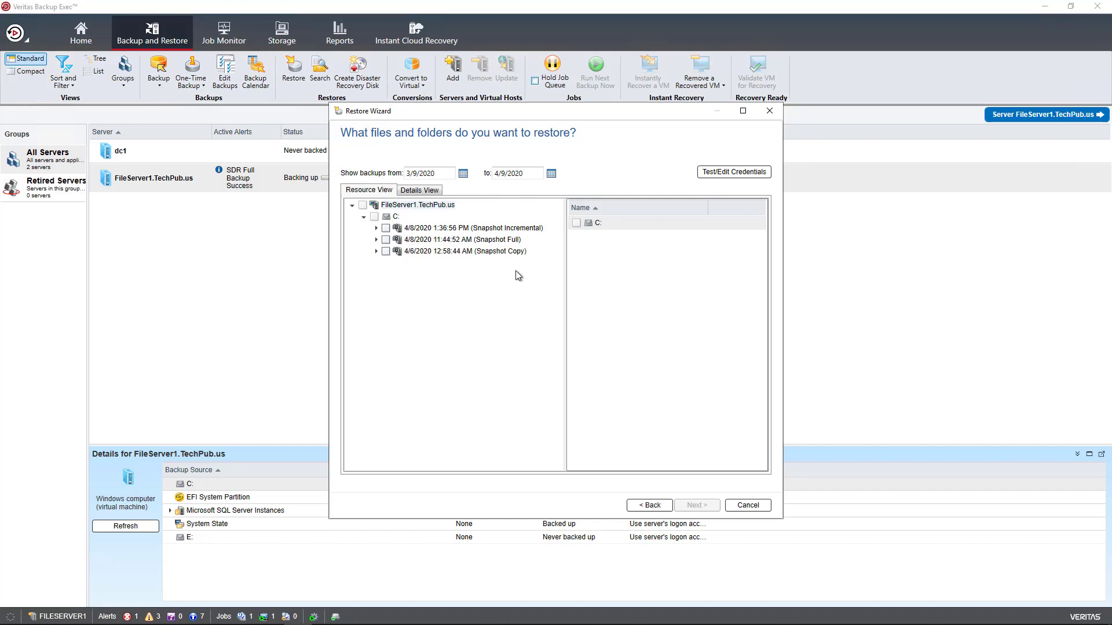
Step: Expand the 1:36:56 PM incremental snapshot, then cancel the Restore Wizard
click(376, 229)
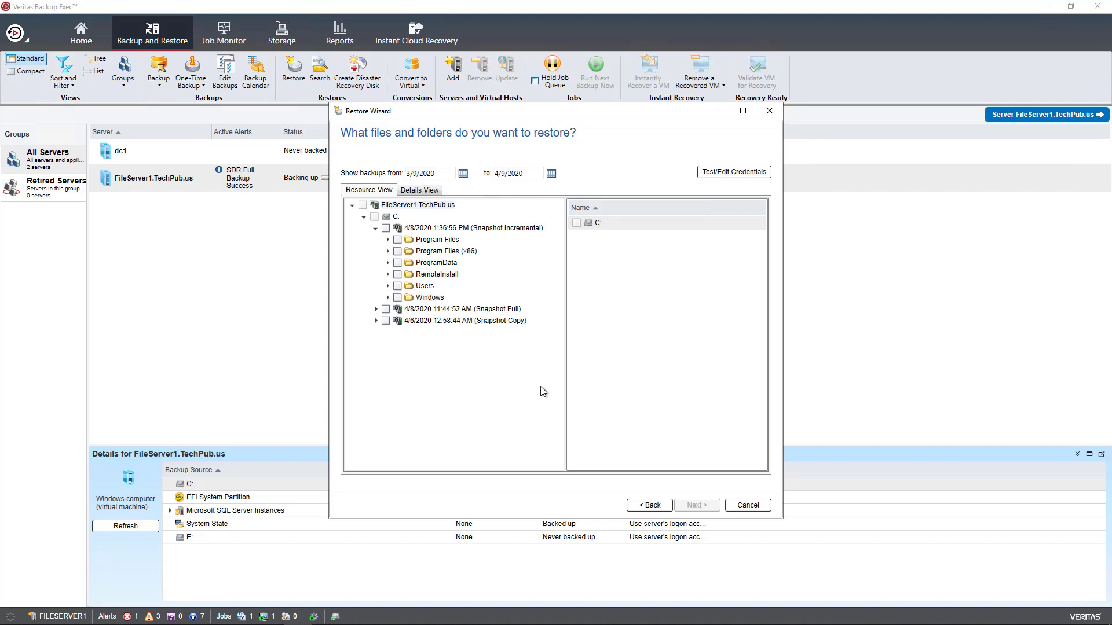
click(746, 506)
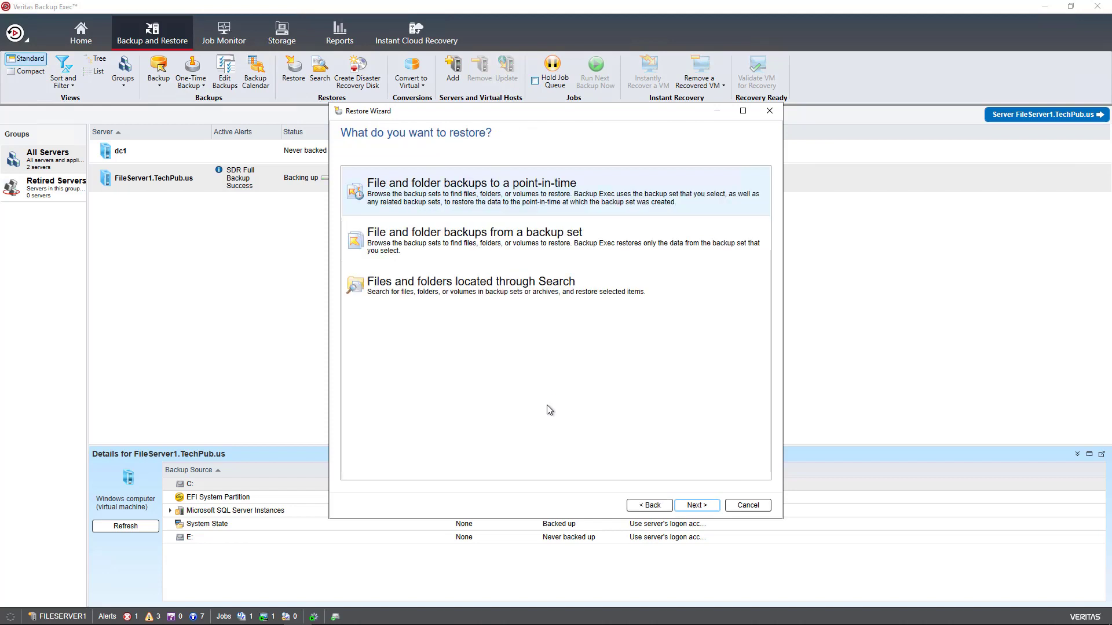
Step: Switch to a complete online restore of the computer and preview the fully selected Windows computer option
click(636, 507)
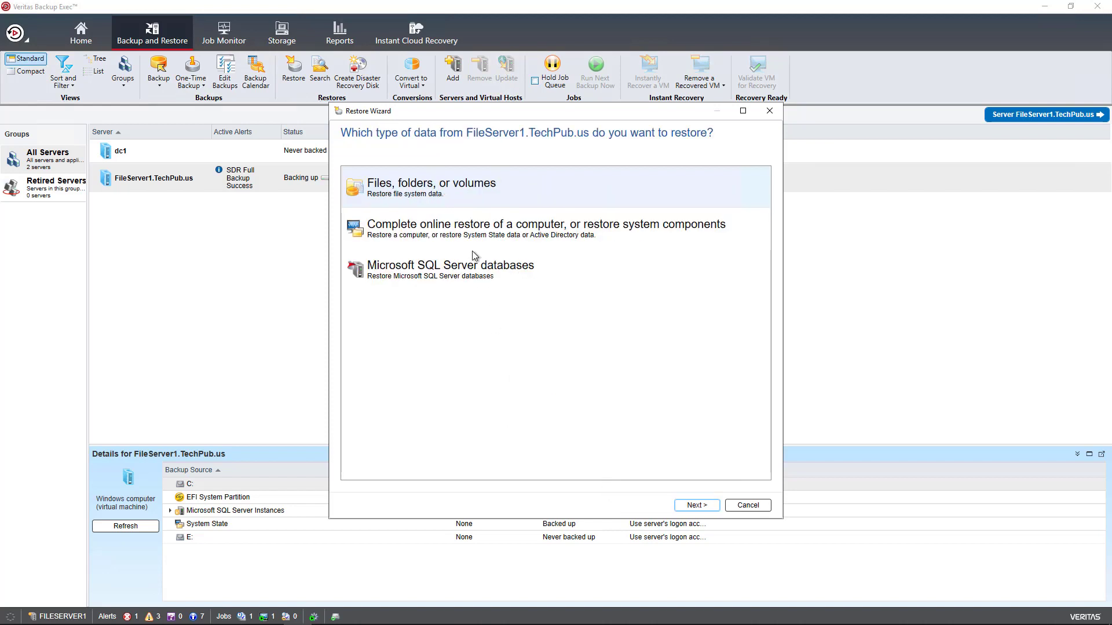
click(475, 235)
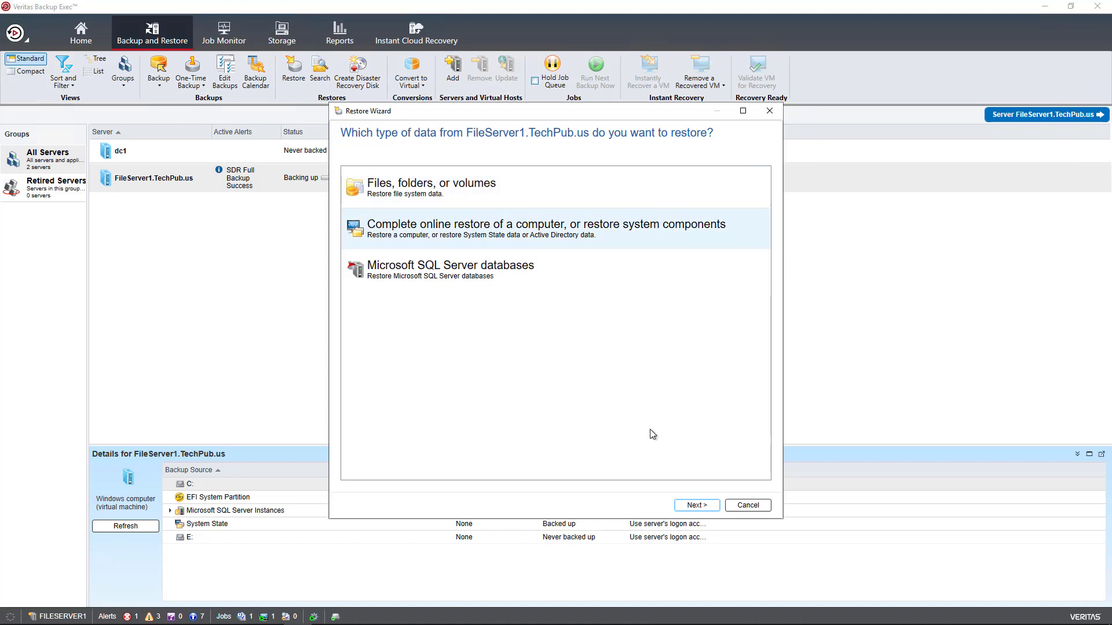
click(696, 506)
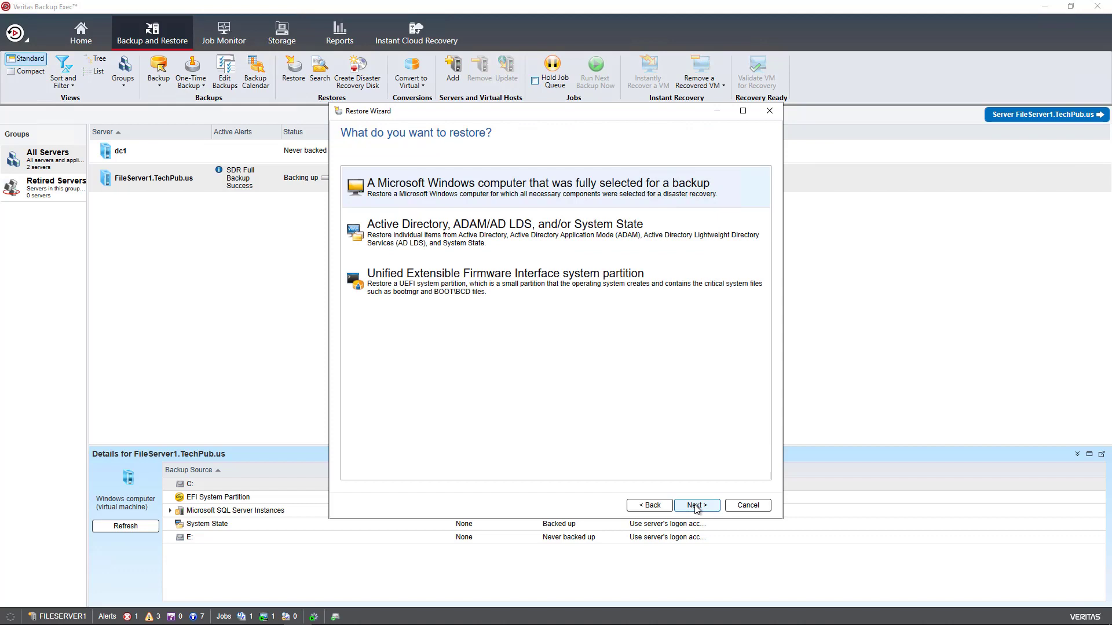
click(696, 506)
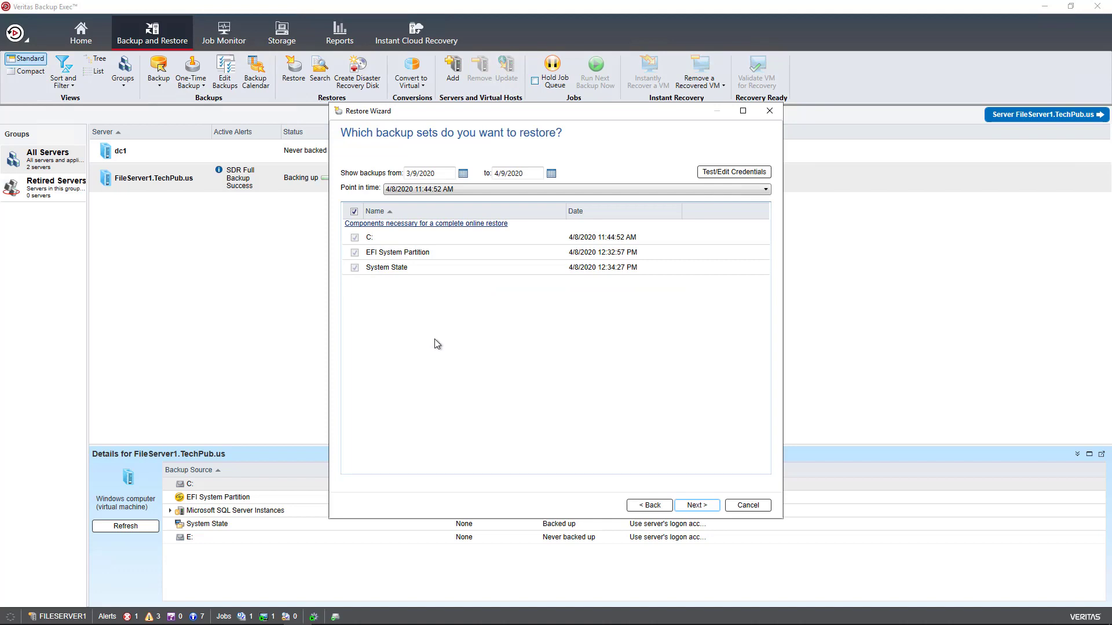
click(649, 506)
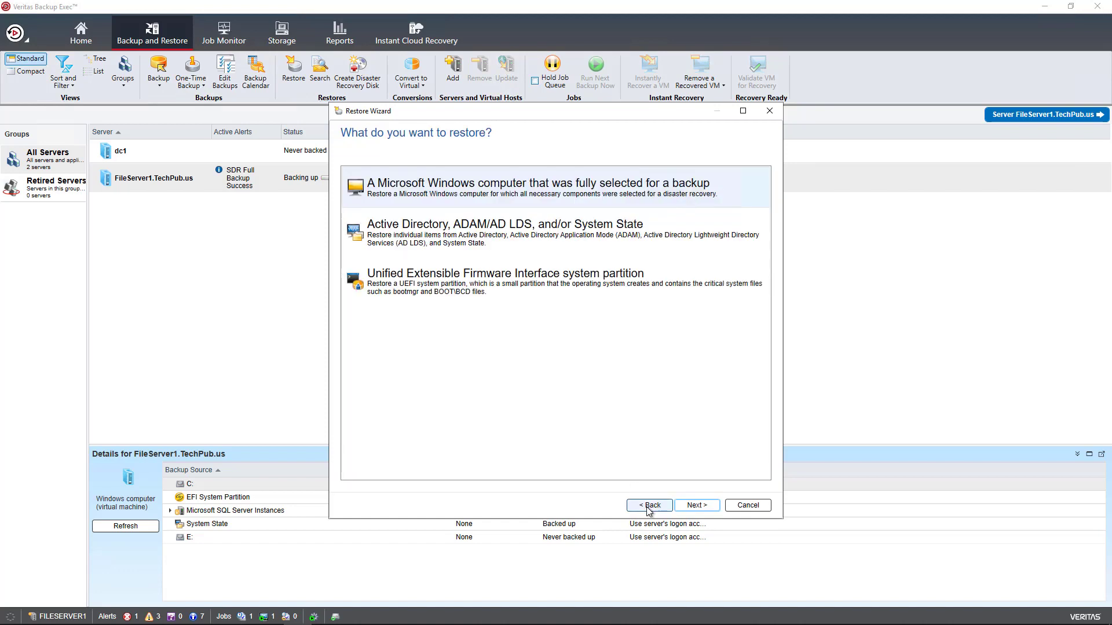
Step: Restore Active Directory/System State and expand the 4/8/2020 12:34:27 PM snapshot with the tree widened
click(515, 242)
click(692, 505)
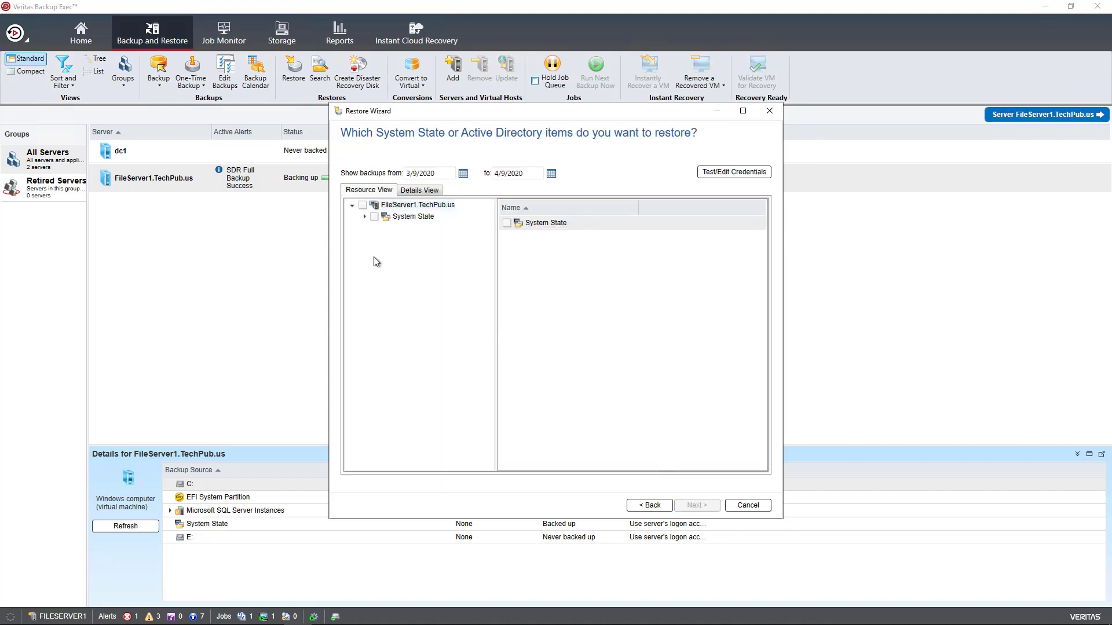
click(365, 216)
click(375, 228)
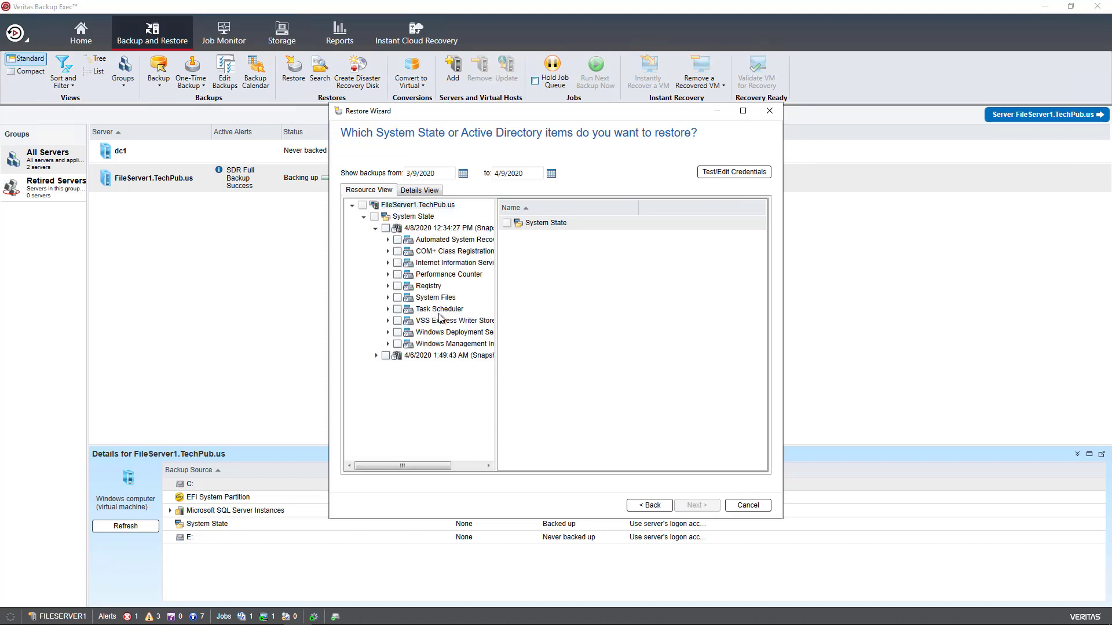
drag(497, 359, 560, 361)
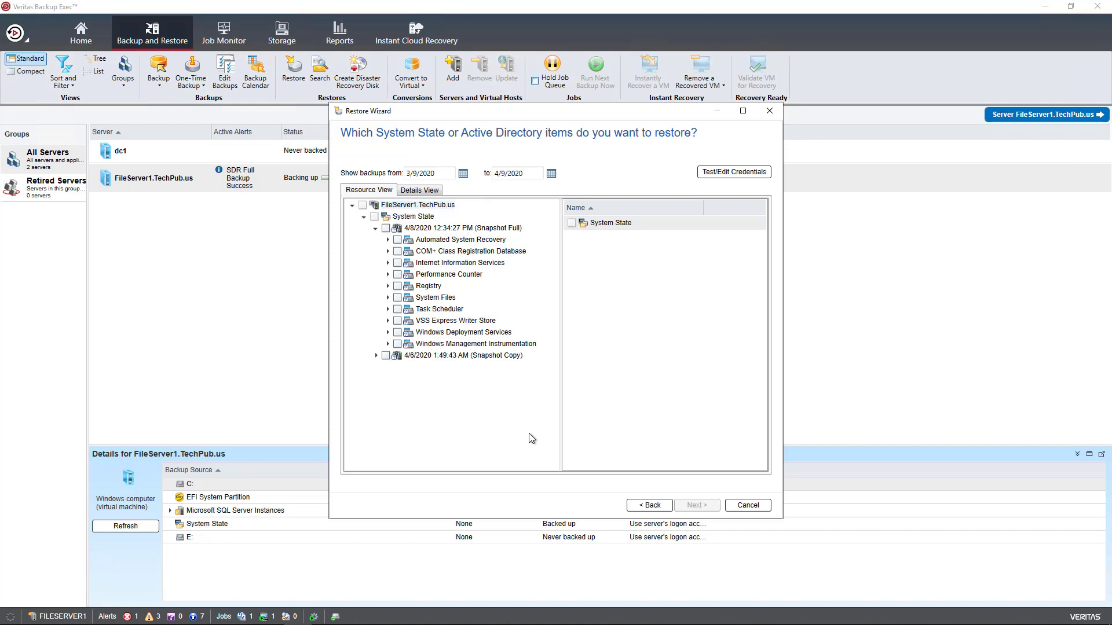
Step: Cancel the wizard, create a One-Time Backup to Disk, and uncheck drive E: in its selections
click(747, 505)
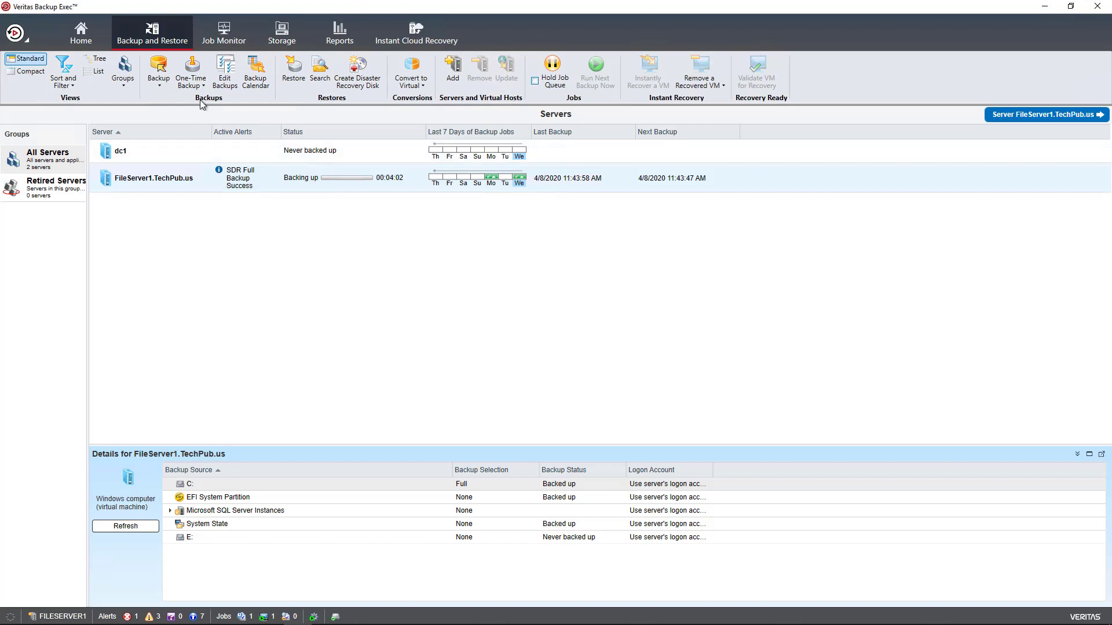
click(196, 85)
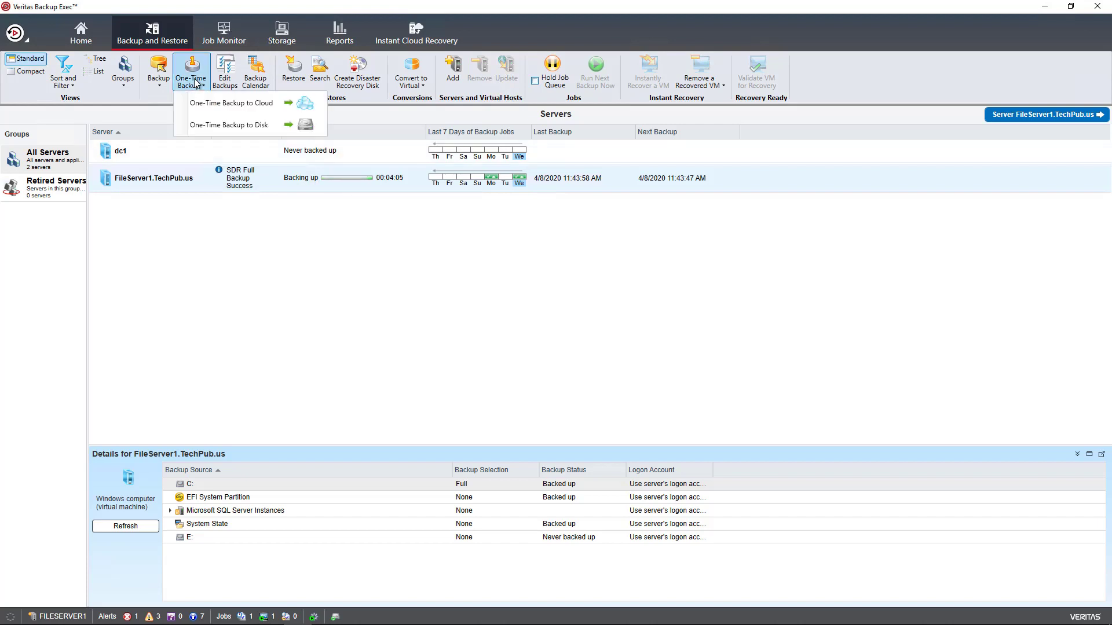
click(199, 125)
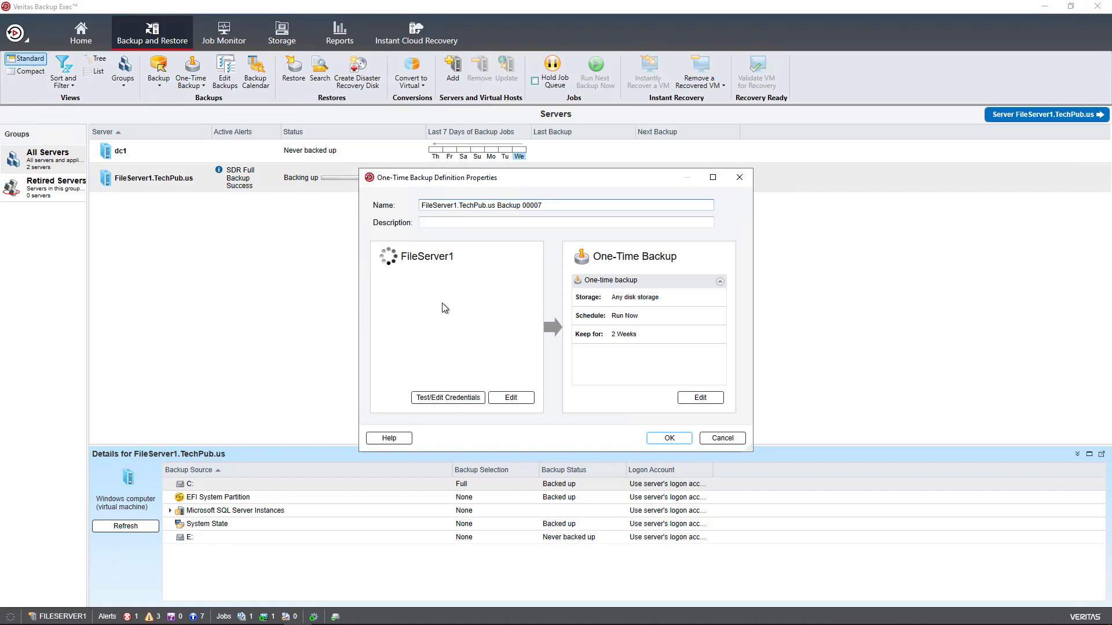
click(510, 397)
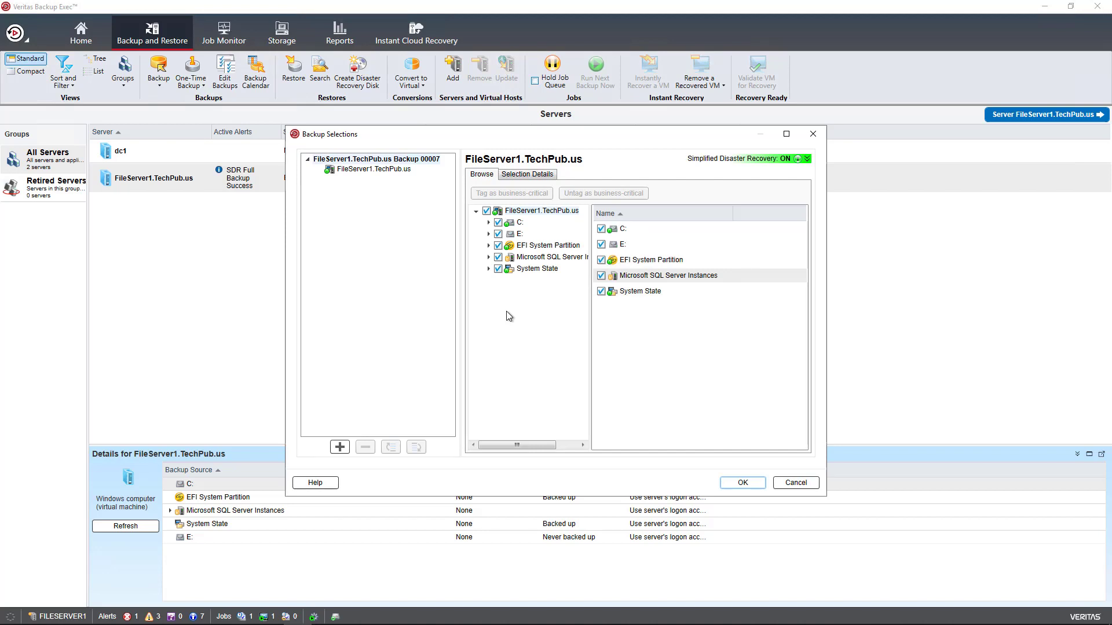
click(498, 234)
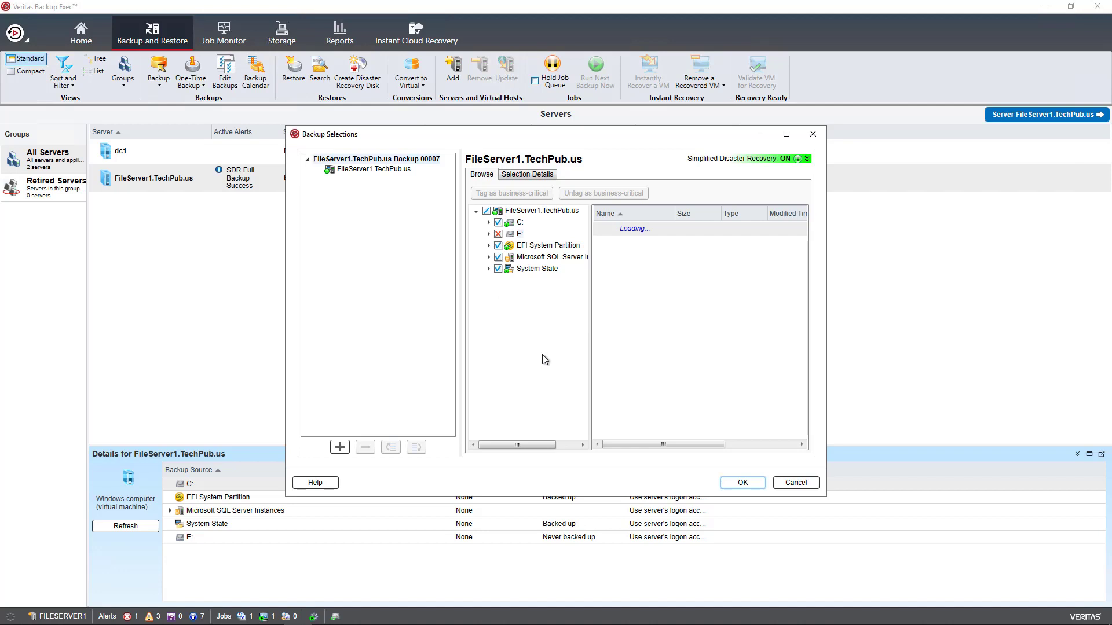